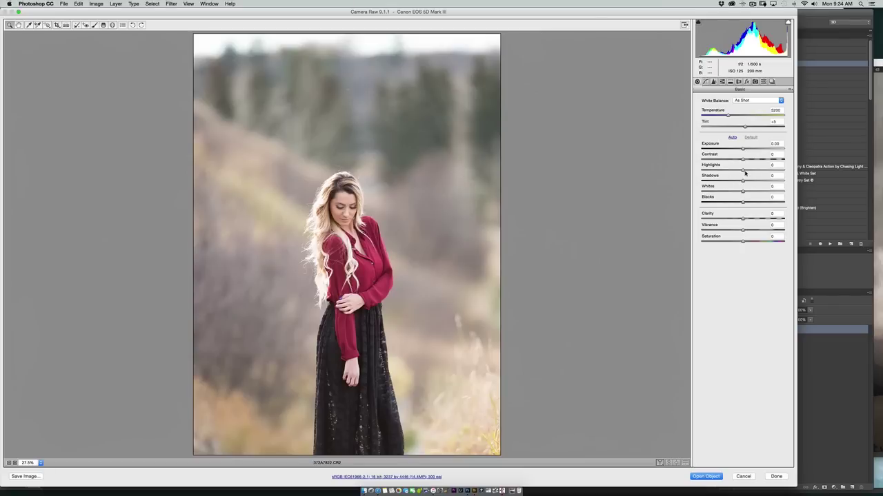
# Lower the photo's highlights to -79 and set its white balance temperature to 4950
pyautogui.moveTo(742, 172); pyautogui.dragTo(713, 172)
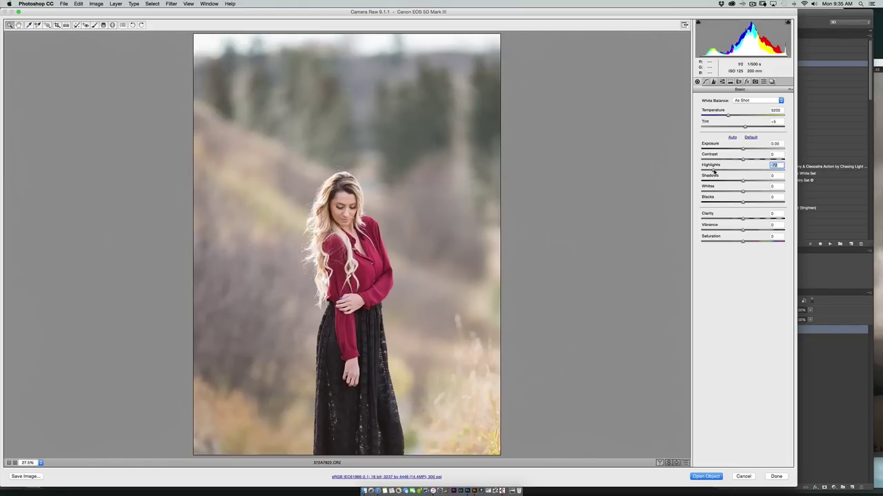
pyautogui.moveTo(713, 172); pyautogui.dragTo(711, 171)
pyautogui.moveTo(728, 116); pyautogui.dragTo(726, 116)
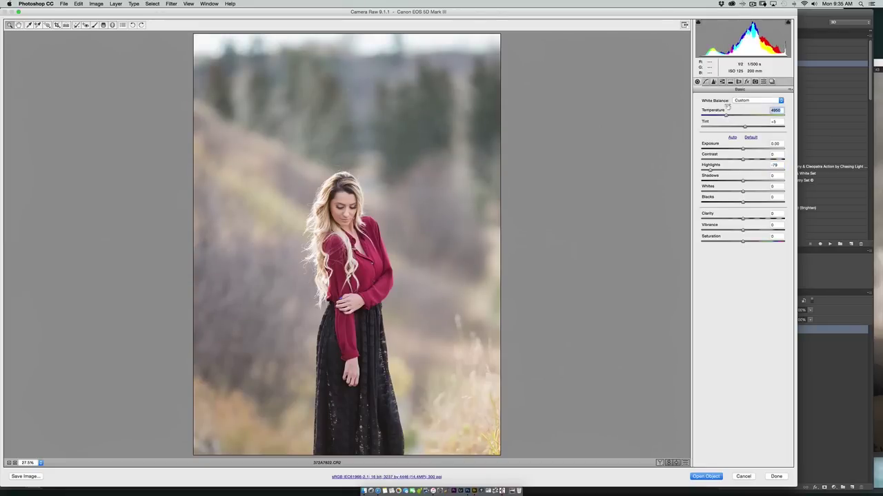
# Set the oranges' saturation to -2 and open the raw photo as a smart object
pyautogui.click(722, 81)
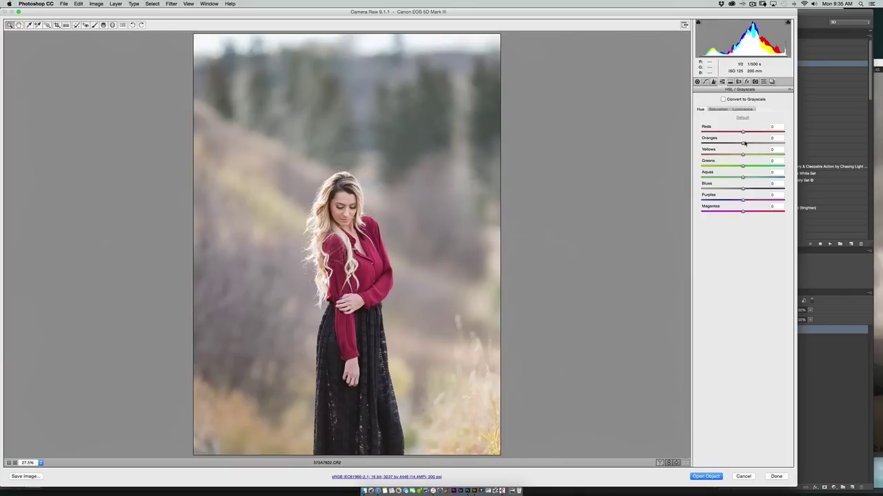
pyautogui.click(719, 110)
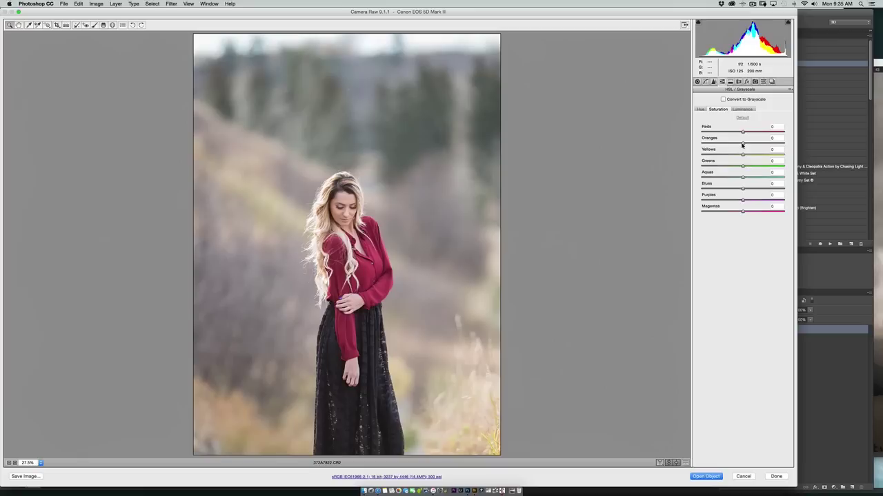
pyautogui.moveTo(742, 145); pyautogui.dragTo(742, 145)
pyautogui.click(707, 477)
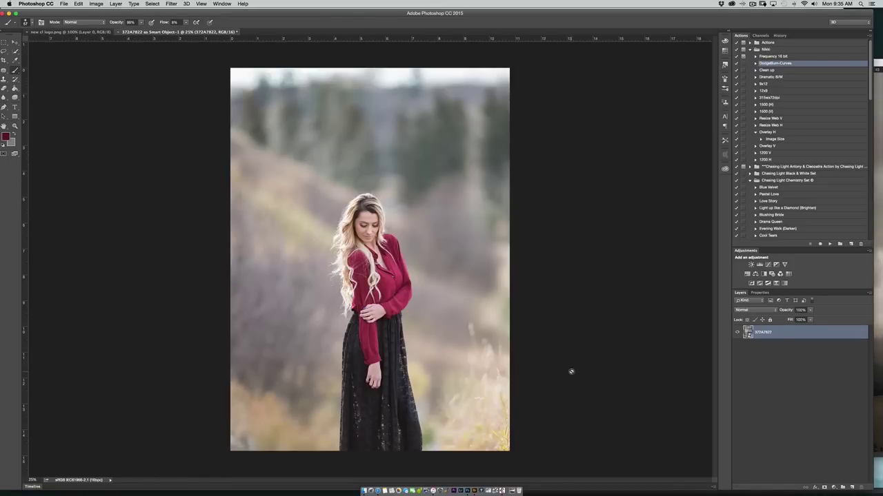
# Create an independent smart object copy of the photo layer and open the copy's raw settings
pyautogui.rightClick(788, 336)
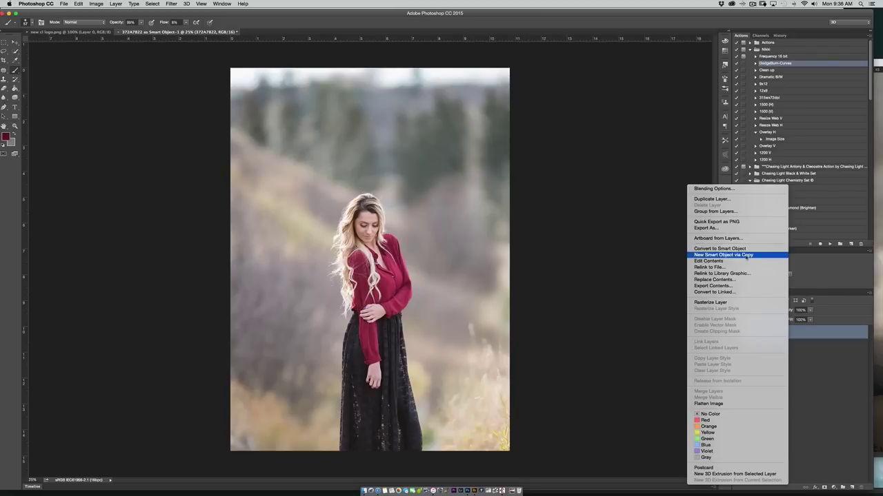
pyautogui.click(747, 255)
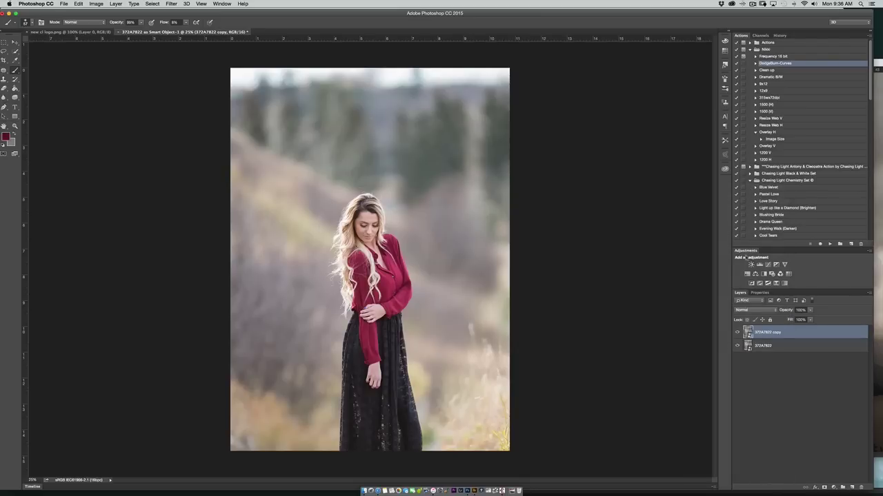
pyautogui.doubleClick(749, 335)
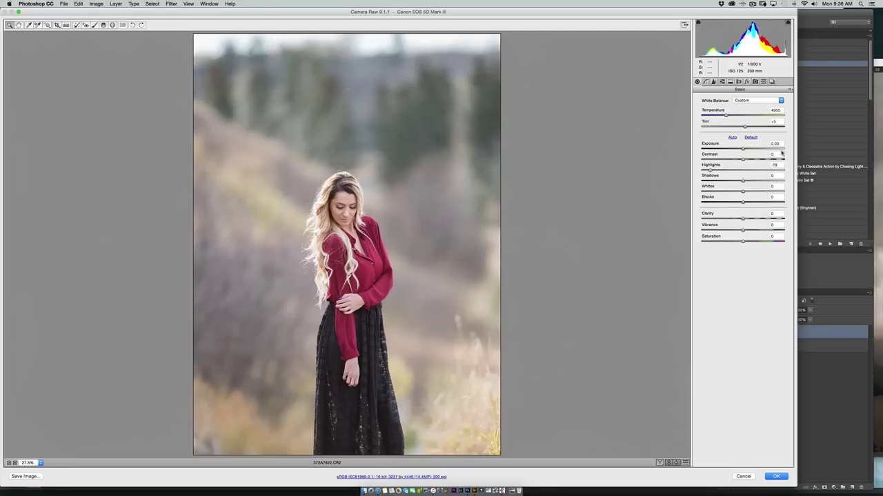
# Soften the copy with contrast -74, clarity -49 and vibrance -5
pyautogui.moveTo(743, 160); pyautogui.dragTo(713, 159)
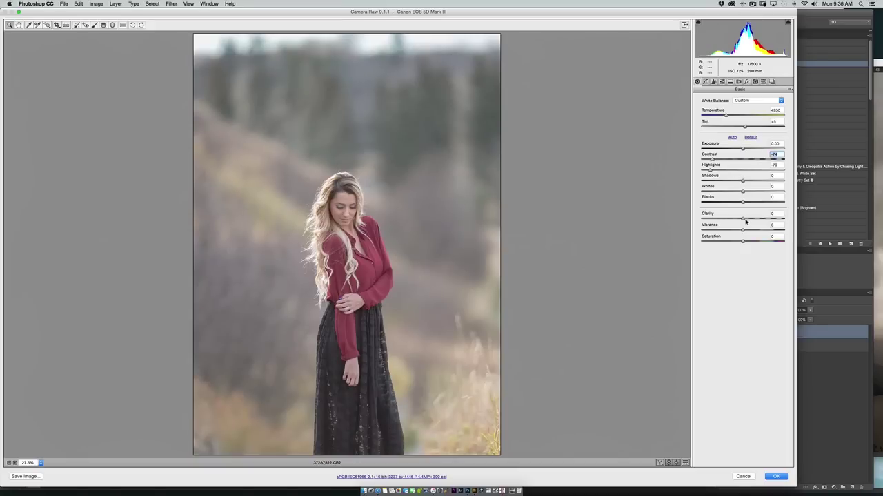
pyautogui.moveTo(743, 220); pyautogui.dragTo(723, 219)
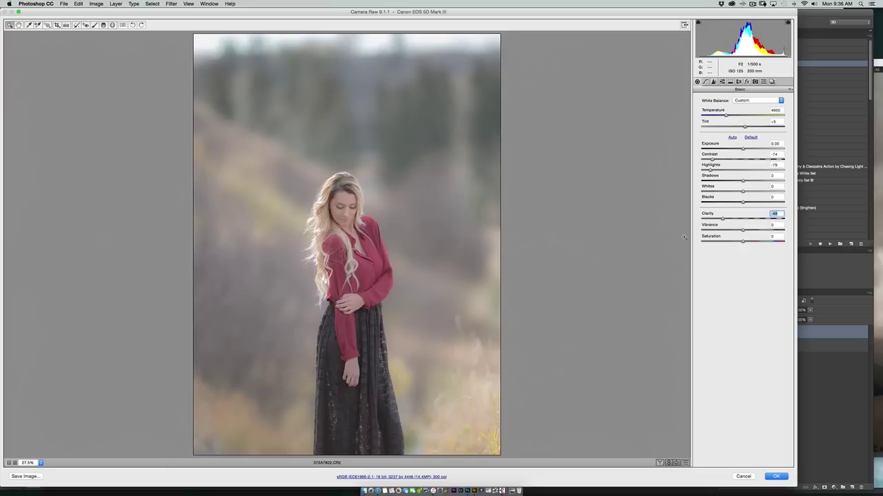
pyautogui.moveTo(742, 231)
pyautogui.mouseDown()
pyautogui.moveTo(764, 232)
pyautogui.moveTo(741, 233)
pyautogui.mouseUp()
# Shift the copy's hues: blues to -46, oranges to -42, yellows and greens to -55, and reds toward magenta
pyautogui.click(721, 81)
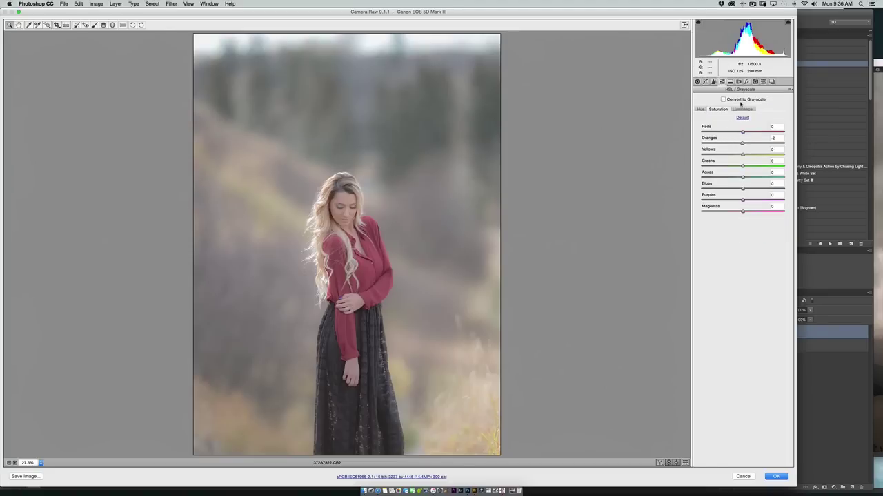
pyautogui.click(701, 109)
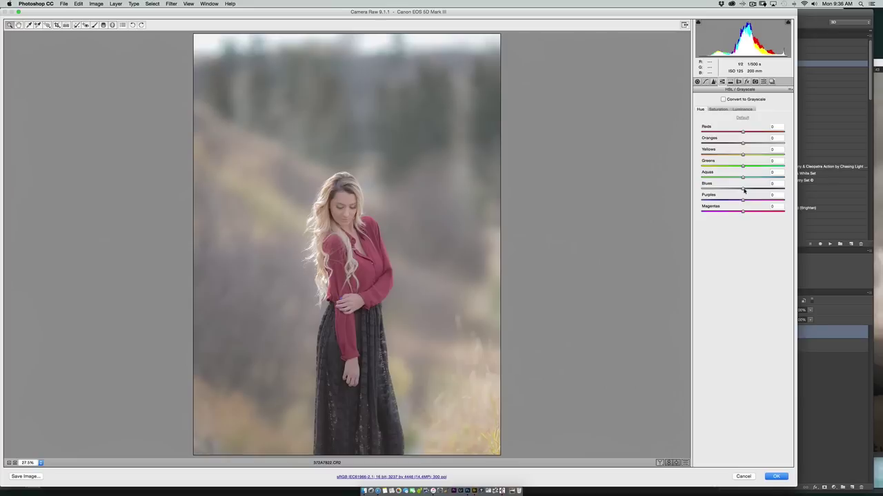
pyautogui.moveTo(743, 190); pyautogui.dragTo(723, 190)
pyautogui.moveTo(743, 143)
pyautogui.mouseDown()
pyautogui.moveTo(774, 144)
pyautogui.moveTo(717, 143)
pyautogui.moveTo(725, 143)
pyautogui.mouseUp()
pyautogui.moveTo(743, 155); pyautogui.dragTo(720, 166)
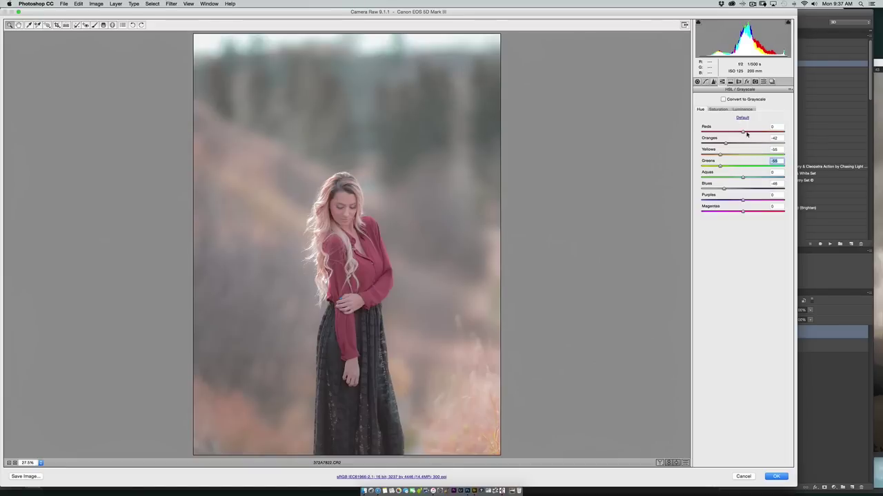
pyautogui.moveTo(744, 133); pyautogui.dragTo(719, 133)
# Adjust the red and orange saturation, and set the luminance of aquas to -65 and oranges to -11
pyautogui.click(717, 109)
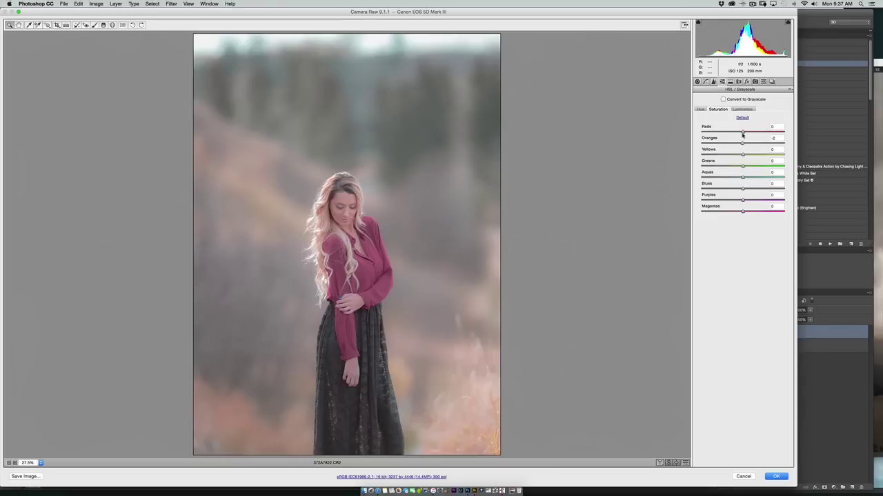
pyautogui.moveTo(743, 133); pyautogui.dragTo(757, 146)
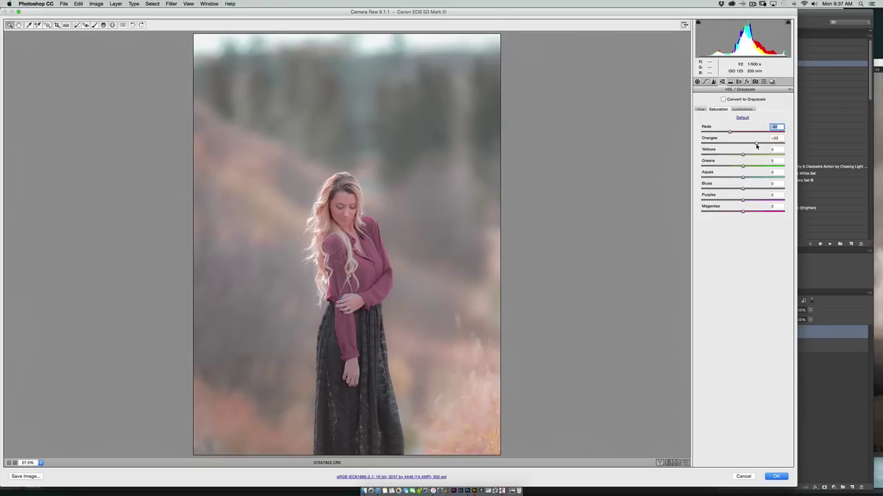
pyautogui.click(741, 109)
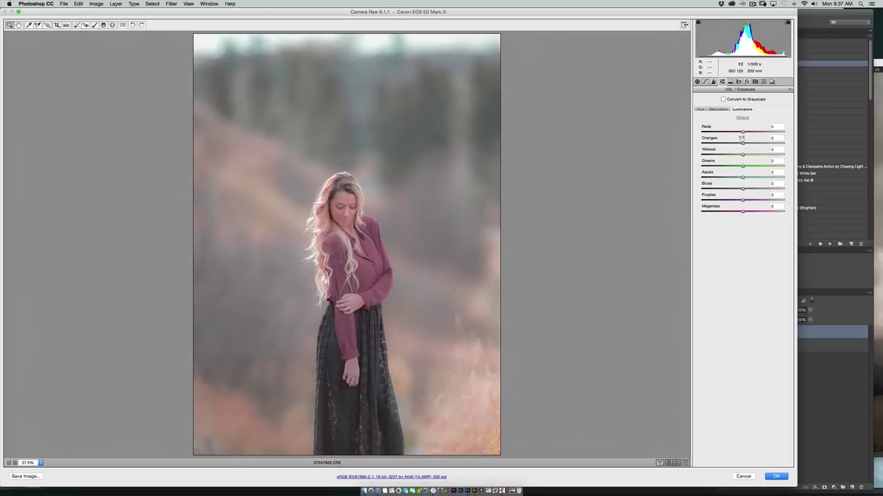
pyautogui.moveTo(742, 178); pyautogui.dragTo(711, 177)
pyautogui.moveTo(743, 142)
pyautogui.mouseDown()
pyautogui.moveTo(768, 143)
pyautogui.moveTo(739, 144)
pyautogui.mouseUp()
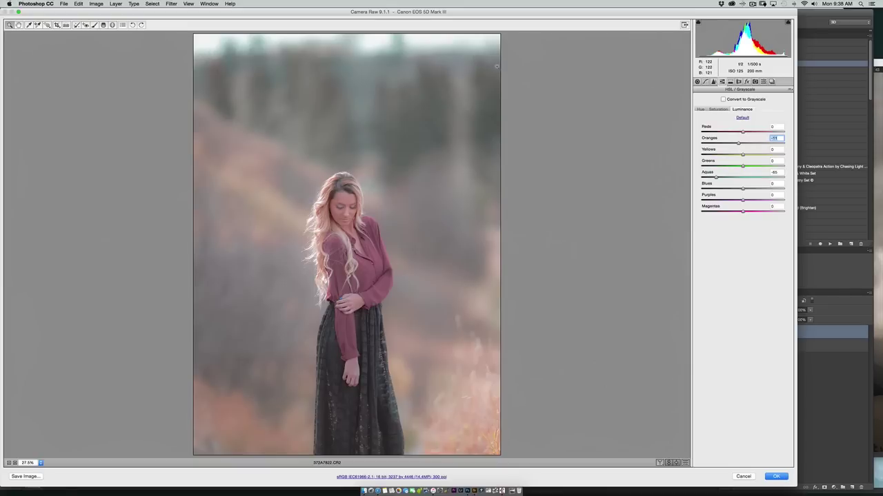
# Reduce the sharpening amount and detail to their minimum and add some luminance noise reduction
pyautogui.click(713, 82)
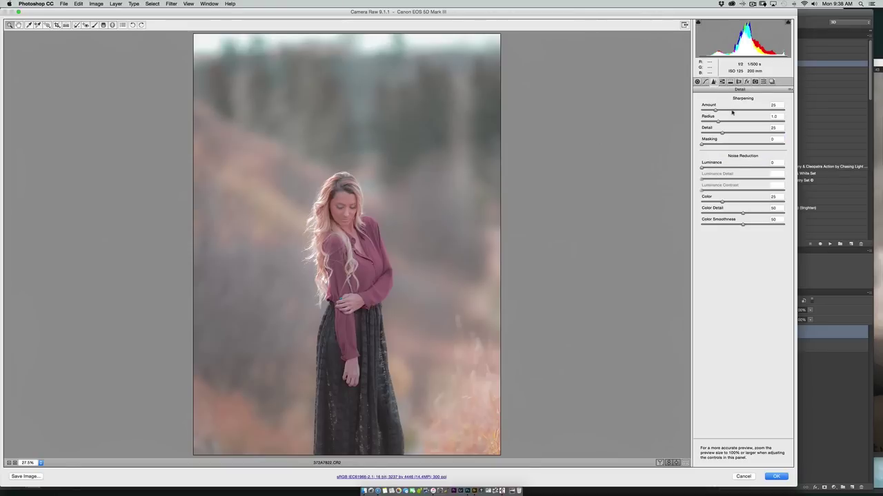
pyautogui.moveTo(715, 110); pyautogui.dragTo(701, 132)
pyautogui.moveTo(702, 167); pyautogui.dragTo(718, 168)
pyautogui.click(718, 168)
# Set vibrance to -32, temperature to 5800 and tint to +13, and apply the raw settings to the copy
pyautogui.click(696, 81)
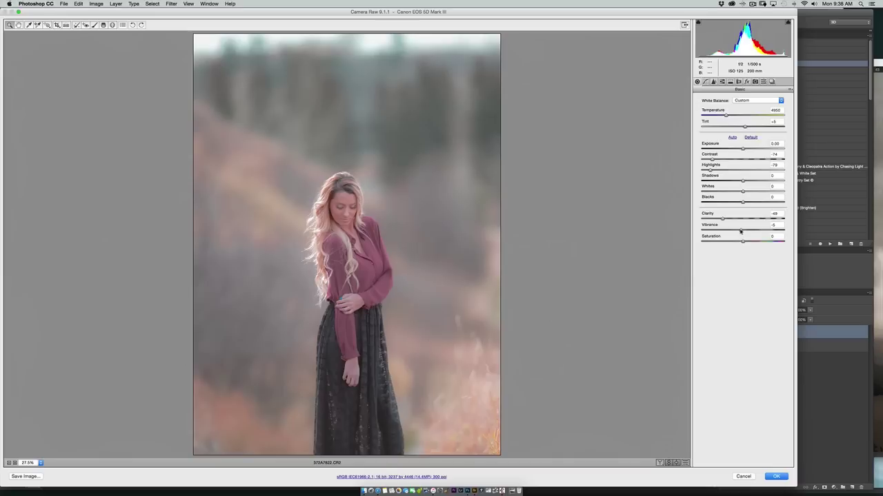
pyautogui.moveTo(740, 231); pyautogui.dragTo(732, 231)
pyautogui.moveTo(725, 116); pyautogui.dragTo(733, 117)
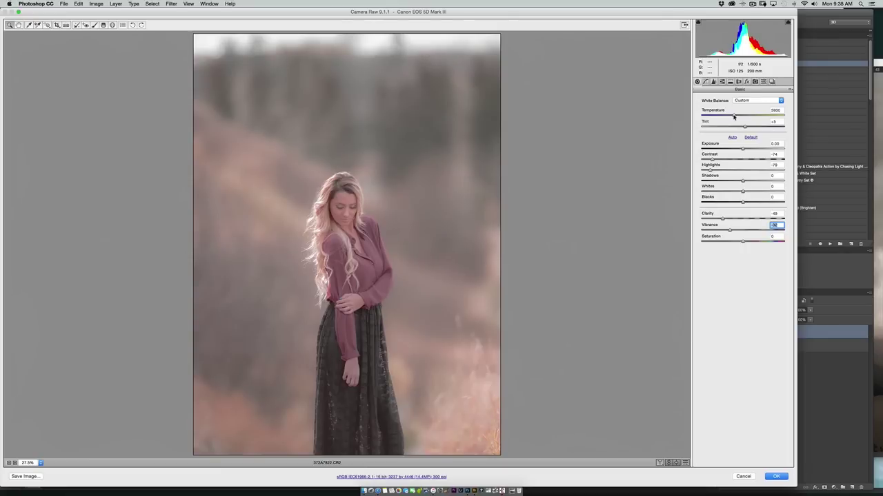
pyautogui.moveTo(733, 118); pyautogui.dragTo(750, 128)
pyautogui.click(750, 128)
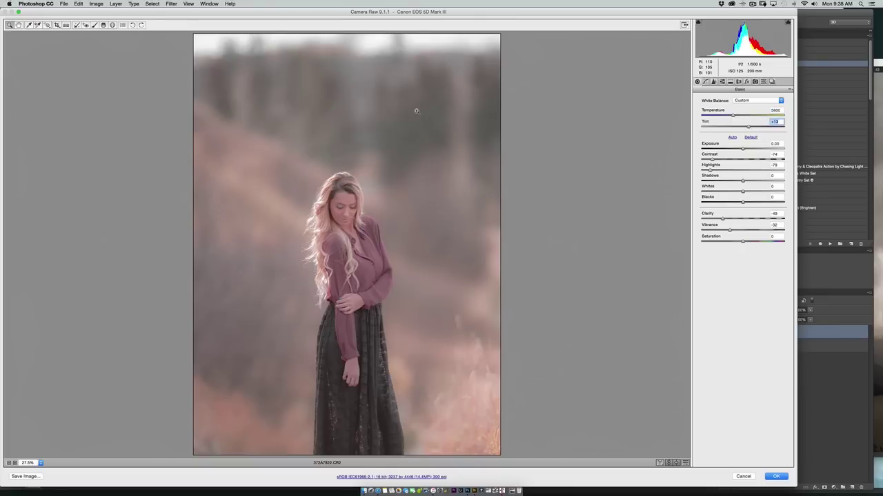
pyautogui.click(776, 477)
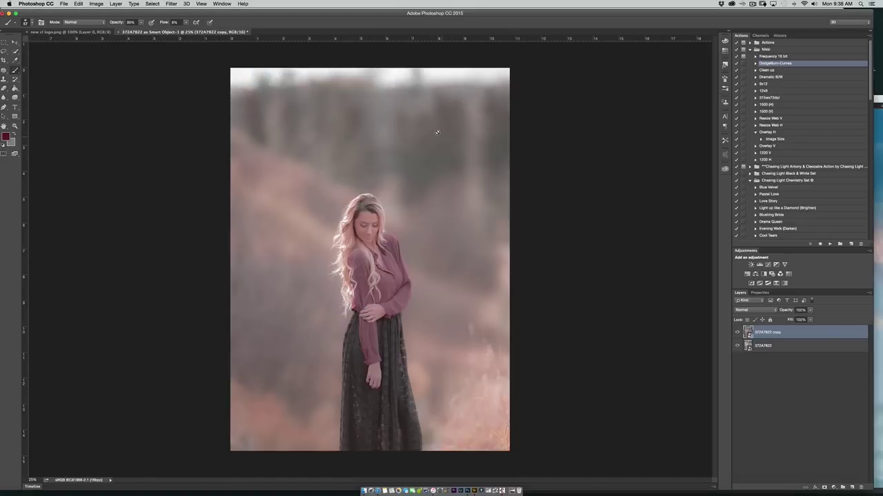
# Compare the photo with and without the copy layer, add a layer mask to it, and prepare a black brush at 49% flow
pyautogui.click(737, 333)
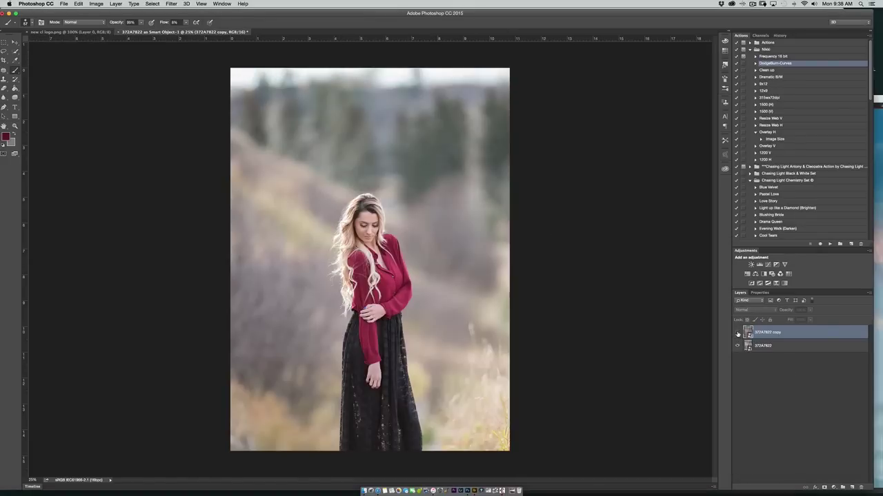
pyautogui.click(738, 332)
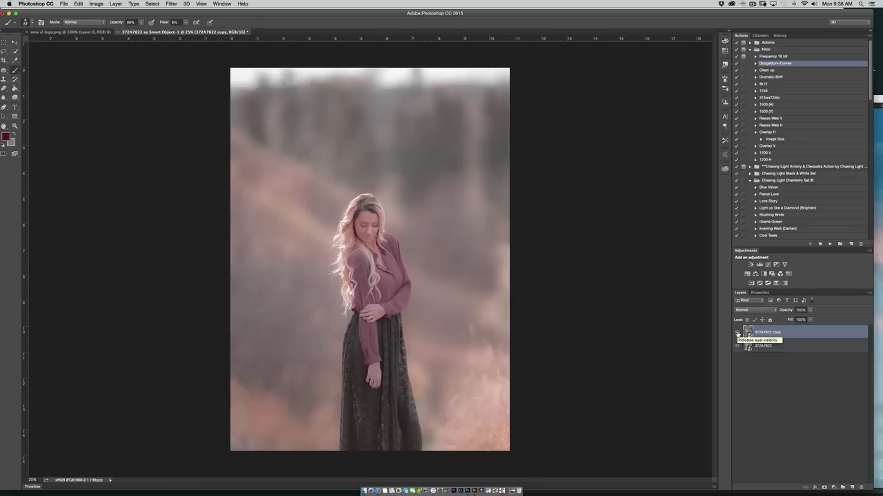
pyautogui.click(737, 332)
pyautogui.click(737, 333)
pyautogui.click(824, 487)
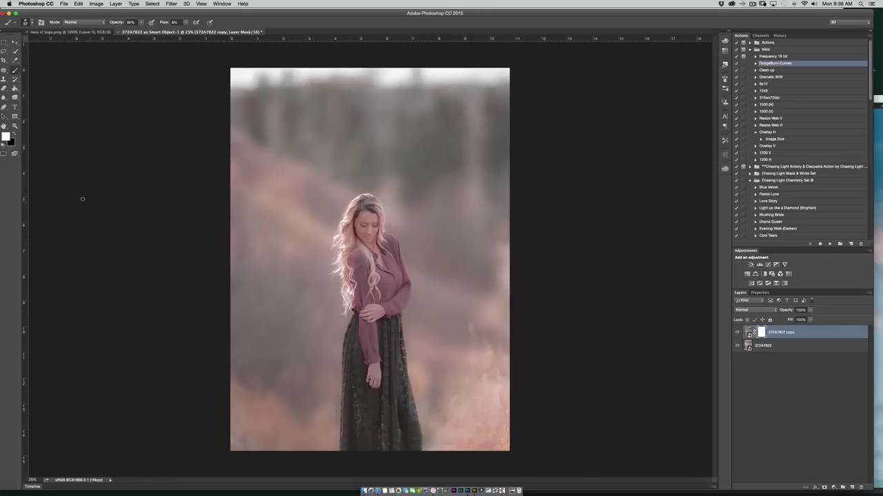
pyautogui.press('x')
pyautogui.moveTo(185, 22); pyautogui.dragTo(202, 32)
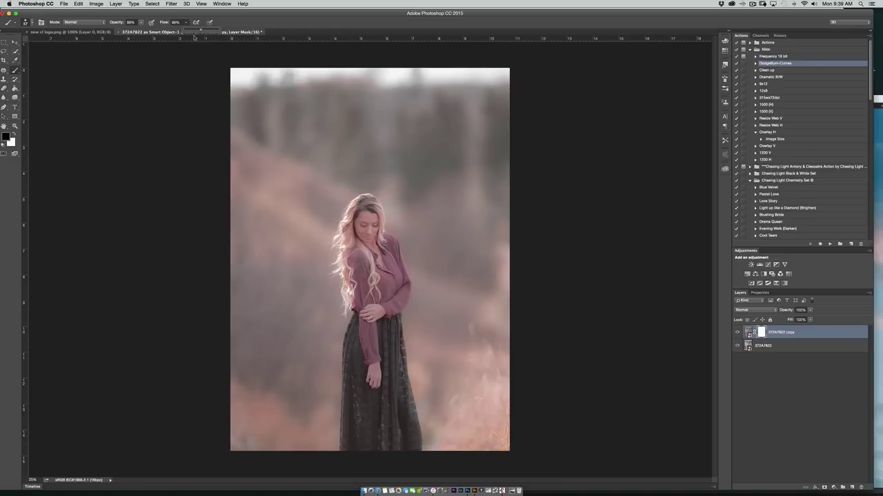
# Paint black on the mask over the woman's face, hair, blouse, hands and skirt to restore their original colours
pyautogui.moveTo(371, 229)
pyautogui.mouseDown()
pyautogui.moveTo(371, 220)
pyautogui.moveTo(354, 218)
pyautogui.moveTo(368, 201)
pyautogui.moveTo(371, 242)
pyautogui.moveTo(345, 242)
pyautogui.moveTo(346, 225)
pyautogui.moveTo(347, 252)
pyautogui.moveTo(352, 269)
pyautogui.moveTo(370, 267)
pyautogui.moveTo(382, 242)
pyautogui.moveTo(383, 275)
pyautogui.moveTo(356, 295)
pyautogui.moveTo(350, 285)
pyautogui.moveTo(359, 306)
pyautogui.moveTo(403, 285)
pyautogui.mouseUp()
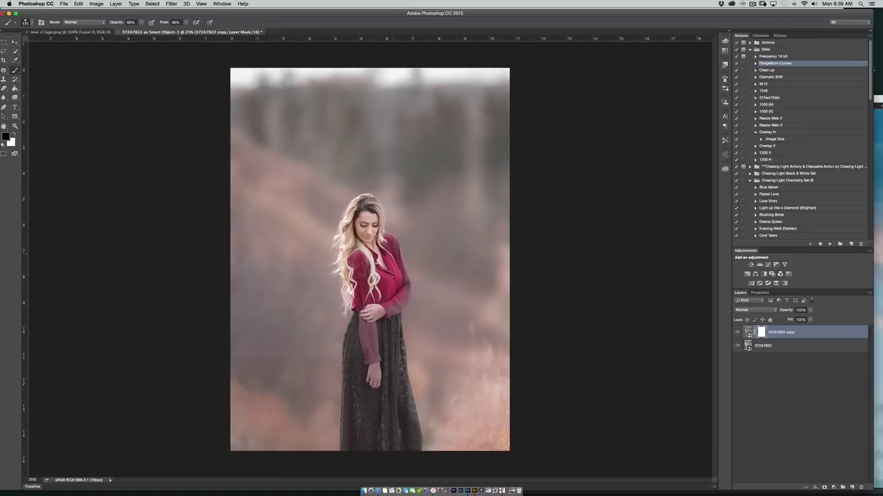
pyautogui.moveTo(384, 245); pyautogui.dragTo(376, 247)
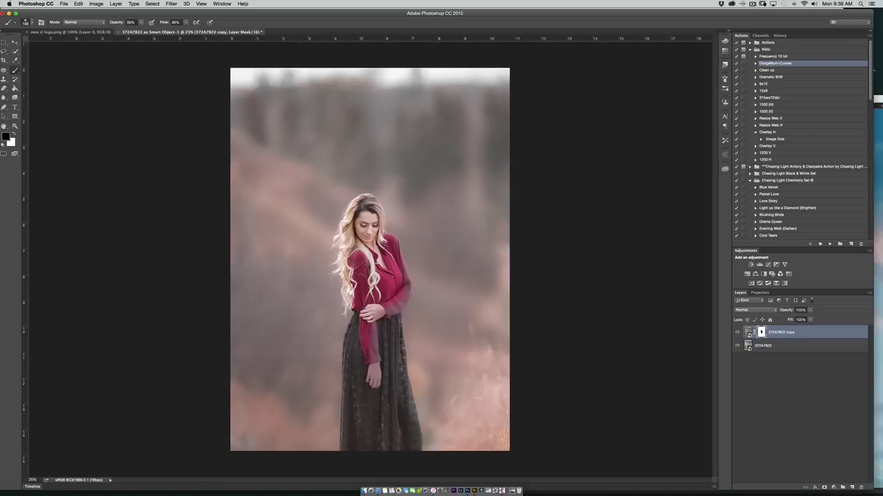
pyautogui.moveTo(380, 302); pyautogui.dragTo(392, 293)
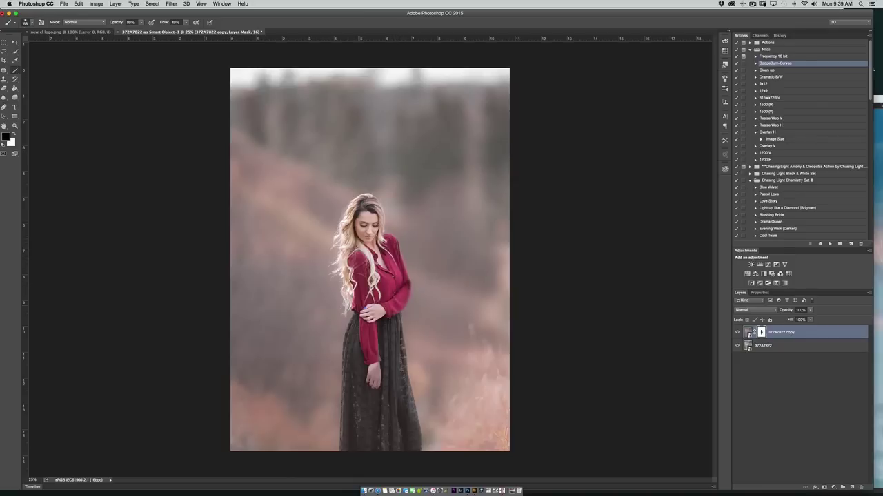
pyautogui.moveTo(389, 293); pyautogui.dragTo(389, 295)
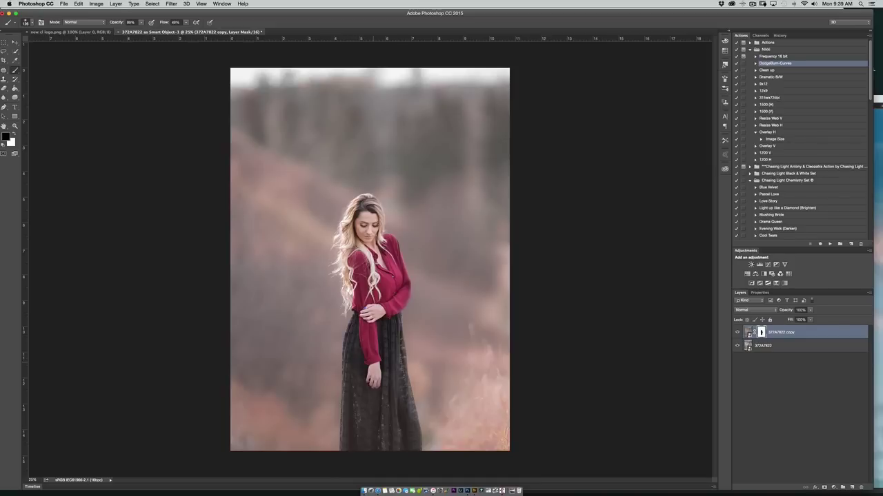
pyautogui.press(']')
pyautogui.press(']')
pyautogui.press(']')
pyautogui.press(']')
pyautogui.press(']')
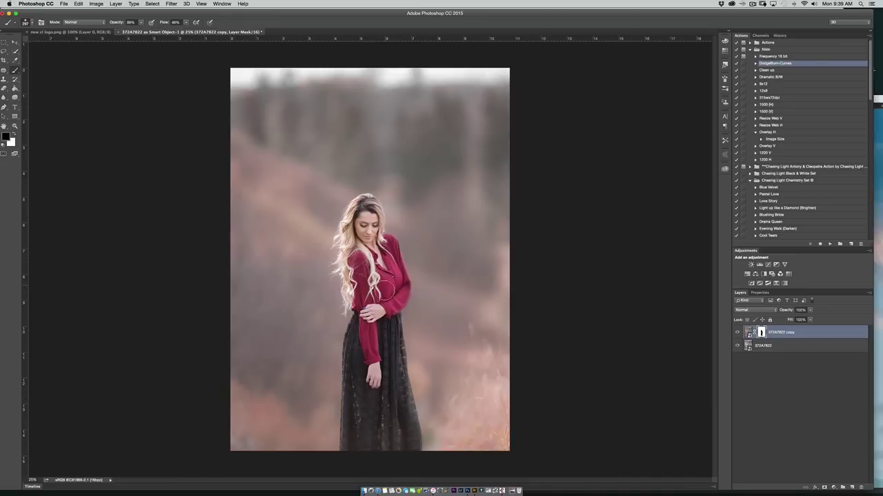
# Refine the mask along the sleeve, shoulder and hair edges with a hard 42 px brush
pyautogui.press('super+equal')
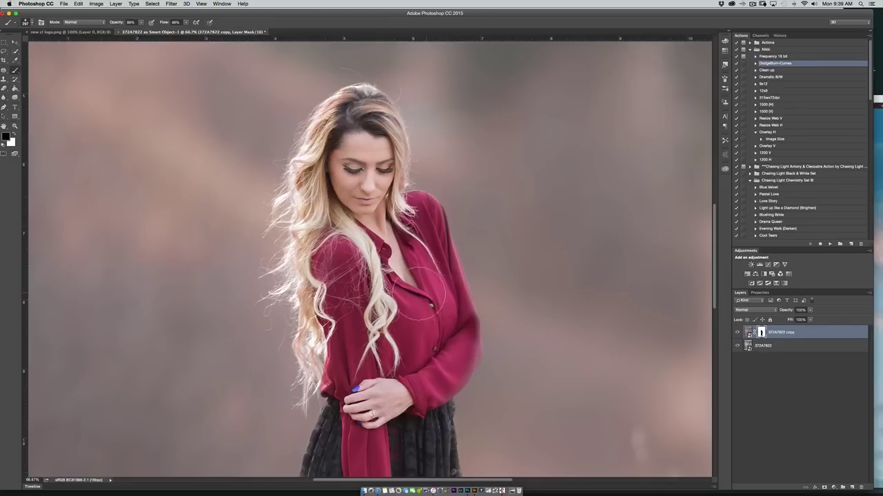
pyautogui.moveTo(429, 295); pyautogui.dragTo(402, 297)
pyautogui.click(30, 22)
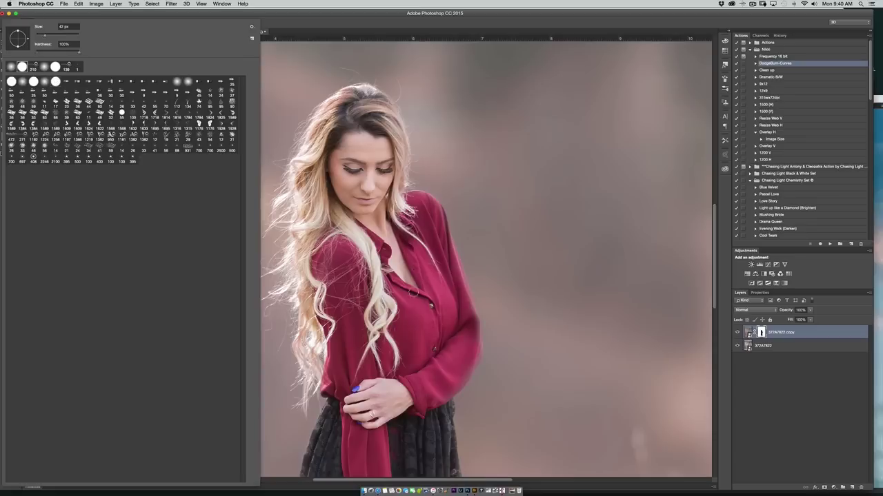
pyautogui.click(455, 275)
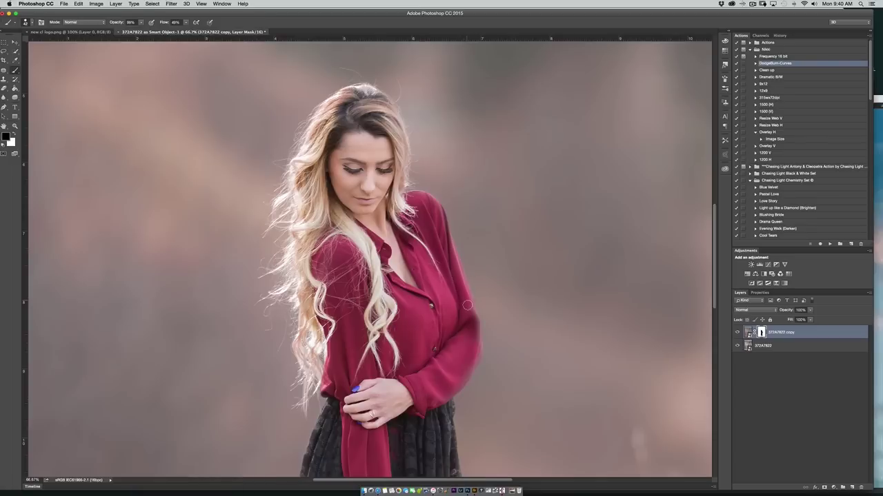
pyautogui.moveTo(468, 306)
pyautogui.mouseDown()
pyautogui.moveTo(469, 357)
pyautogui.moveTo(500, 361)
pyautogui.moveTo(470, 321)
pyautogui.moveTo(471, 366)
pyautogui.moveTo(427, 403)
pyautogui.moveTo(442, 399)
pyautogui.moveTo(442, 416)
pyautogui.moveTo(485, 324)
pyautogui.mouseUp()
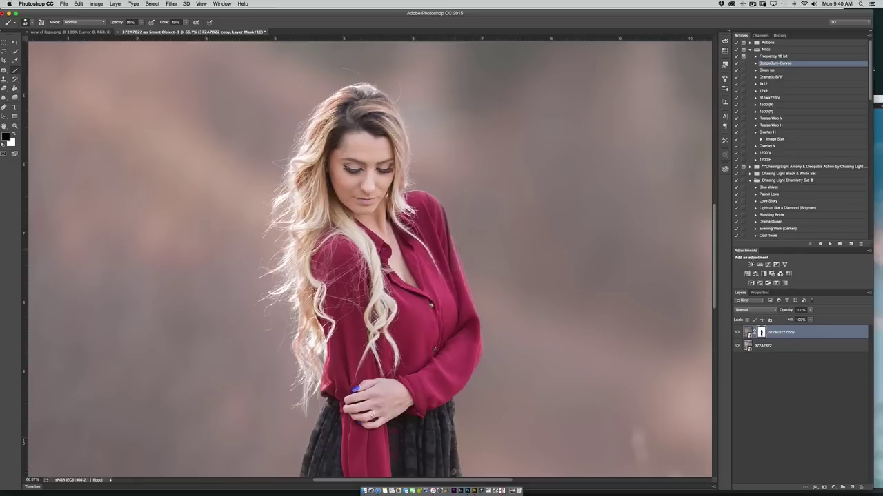
pyautogui.moveTo(449, 246); pyautogui.dragTo(467, 296)
pyautogui.moveTo(411, 196)
pyautogui.mouseDown()
pyautogui.moveTo(439, 213)
pyautogui.moveTo(449, 250)
pyautogui.mouseUp()
pyautogui.moveTo(297, 273)
pyautogui.mouseDown()
pyautogui.moveTo(294, 254)
pyautogui.moveTo(307, 249)
pyautogui.moveTo(298, 230)
pyautogui.moveTo(296, 169)
pyautogui.moveTo(337, 100)
pyautogui.moveTo(372, 91)
pyautogui.moveTo(395, 126)
pyautogui.moveTo(394, 116)
pyautogui.moveTo(403, 208)
pyautogui.mouseUp()
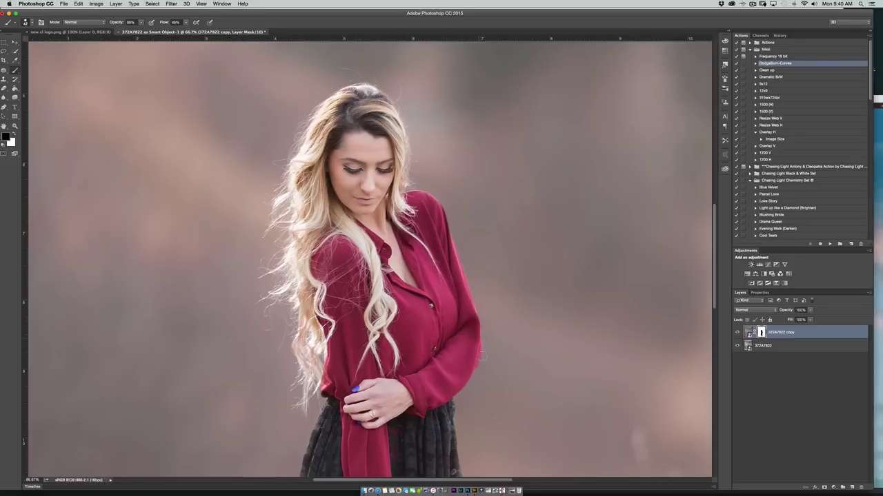
pyautogui.moveTo(470, 344); pyautogui.dragTo(465, 344)
pyautogui.press('x')
# Compare the whole photo with and without the masked copy layer
pyautogui.press('super+minus')
pyautogui.press('super+minus')
pyautogui.press('super+minus')
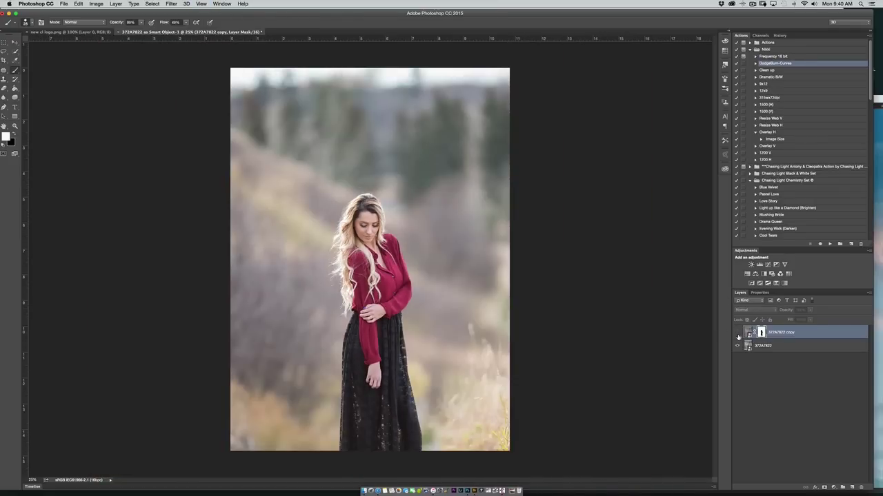
pyautogui.click(737, 332)
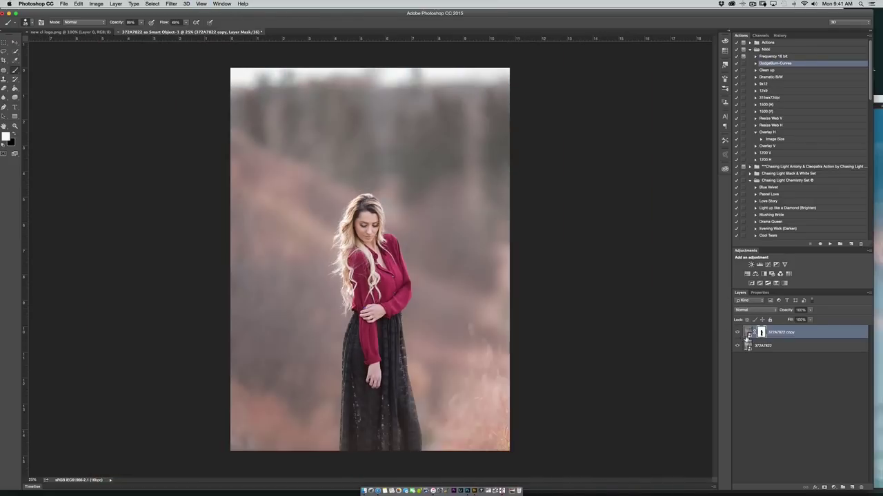